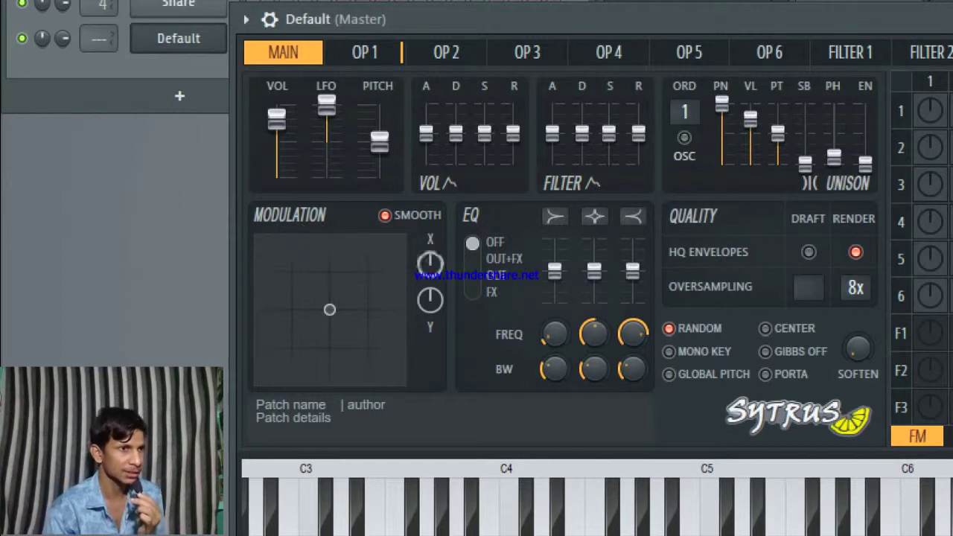
# Sweep the Mod X and Mod Y values to move the XY modulation point.
pyautogui.moveTo(429, 262); pyautogui.dragTo(428, 312)
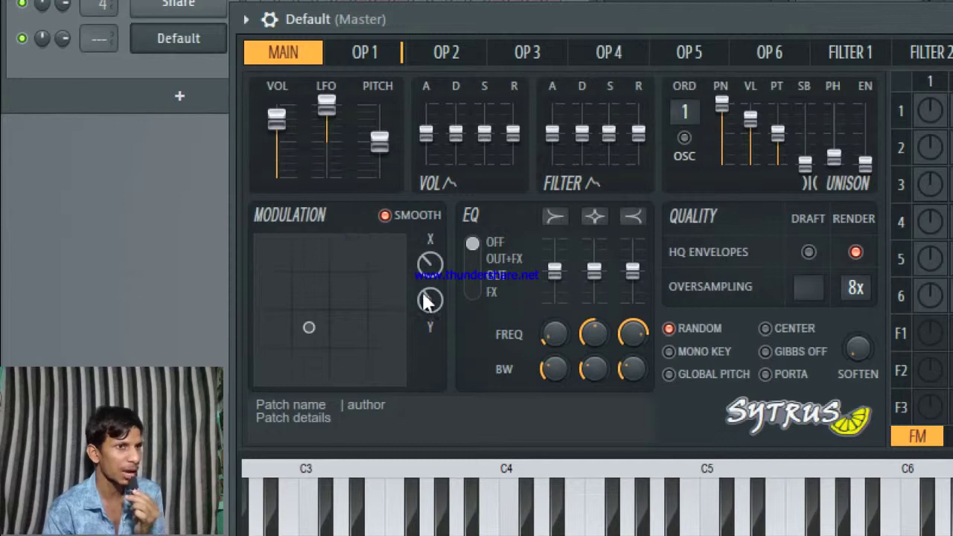
pyautogui.moveTo(431, 265); pyautogui.dragTo(433, 253)
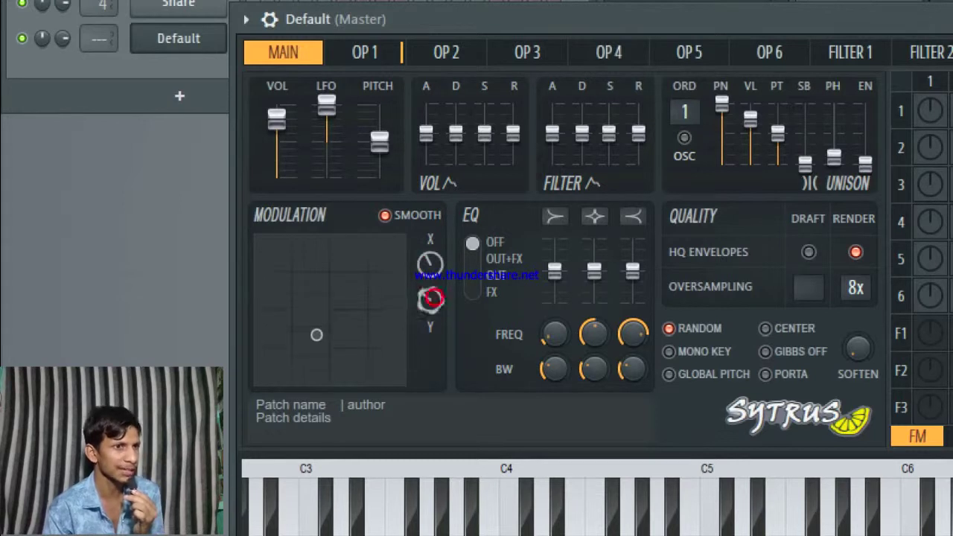
pyautogui.moveTo(430, 299); pyautogui.dragTo(430, 251)
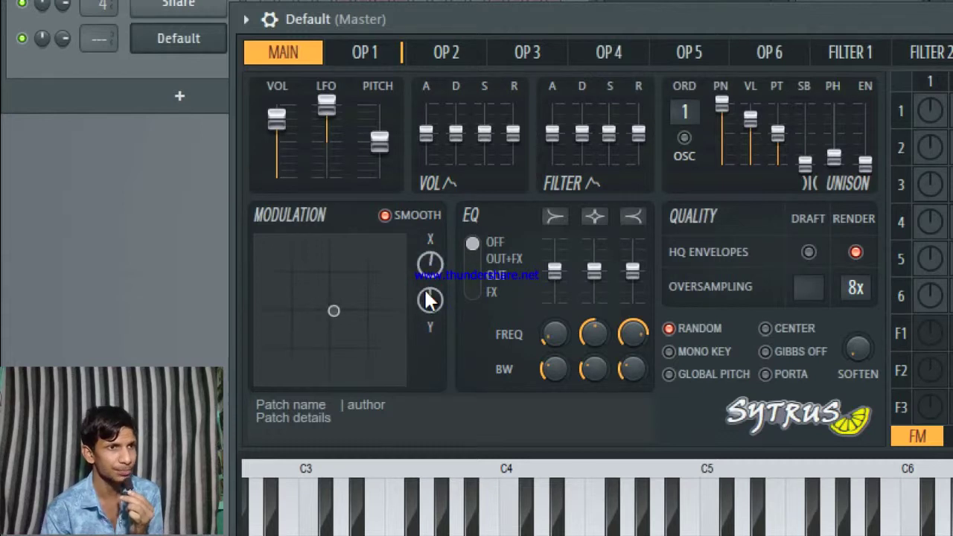
pyautogui.moveTo(428, 302); pyautogui.dragTo(428, 298)
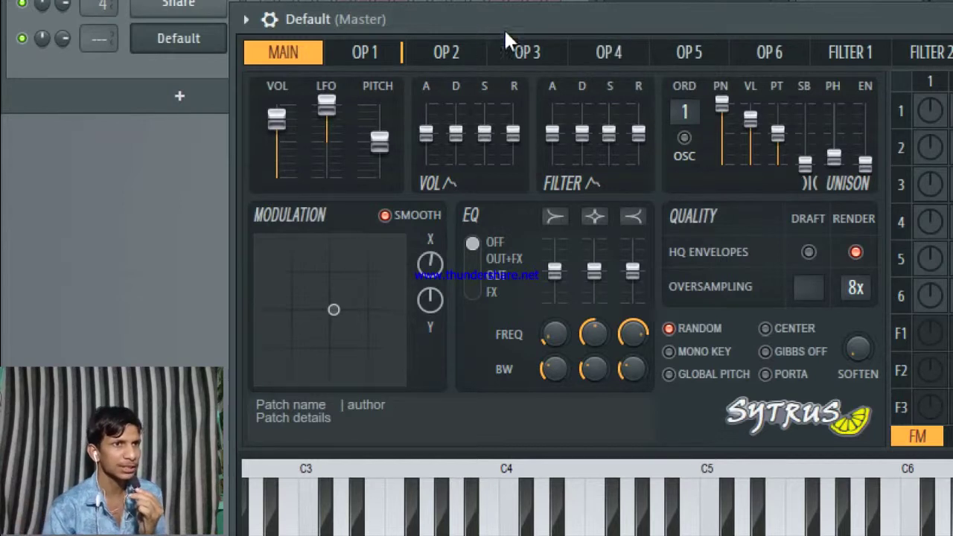
# Reposition the Sytrus window to see it whole and open operator 1.
pyautogui.moveTo(504, 28); pyautogui.dragTo(359, 58)
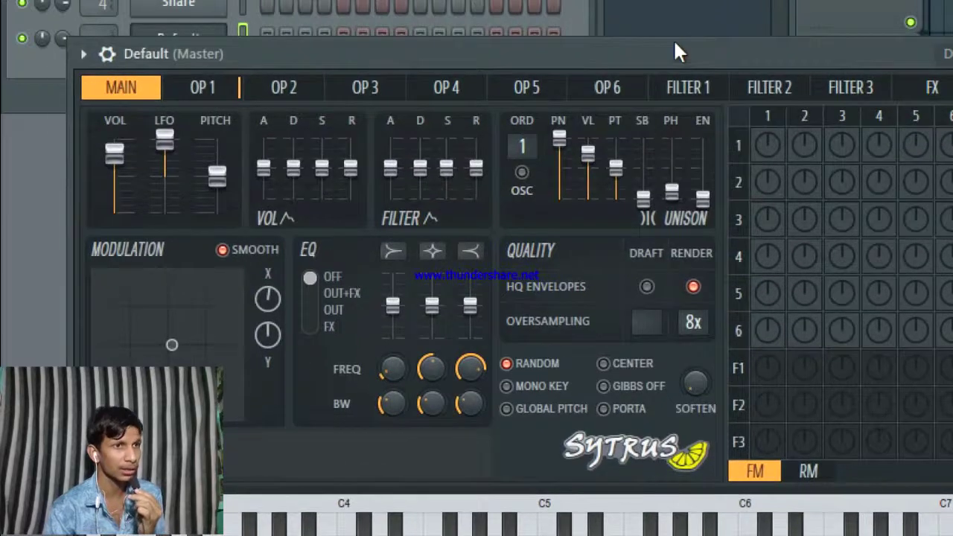
pyautogui.moveTo(679, 52); pyautogui.dragTo(746, 45)
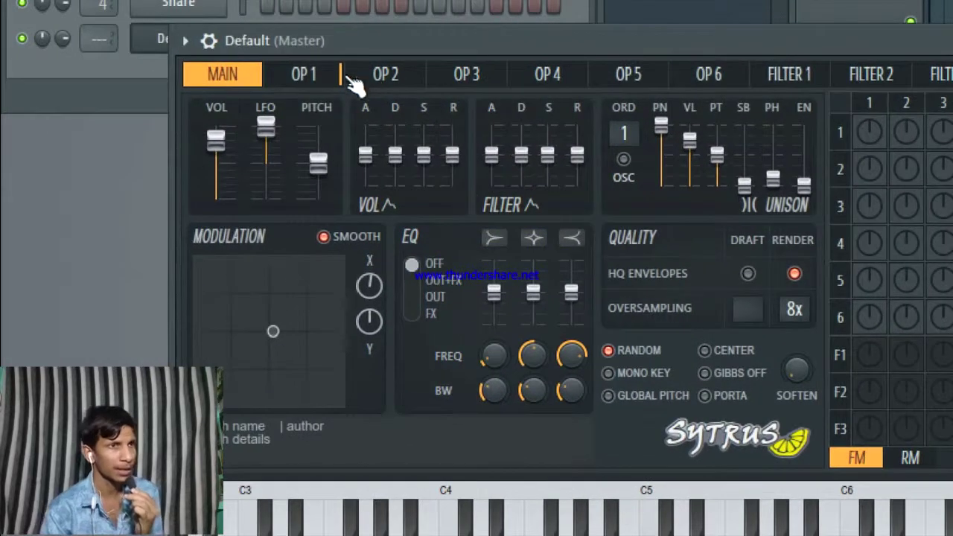
pyautogui.click(338, 76)
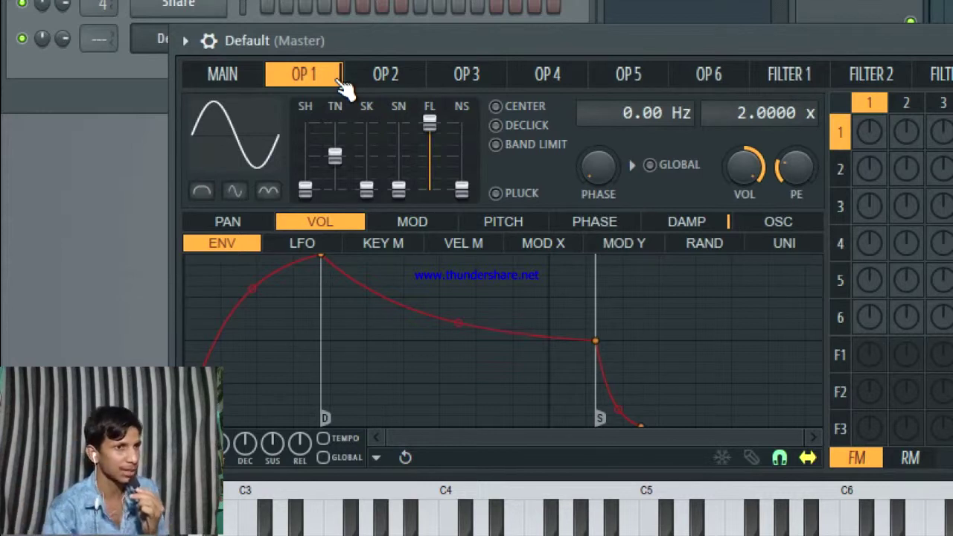
# Make operator 1's pitch-versus-Mod Y curve descend from top to bottom.
pyautogui.click(407, 221)
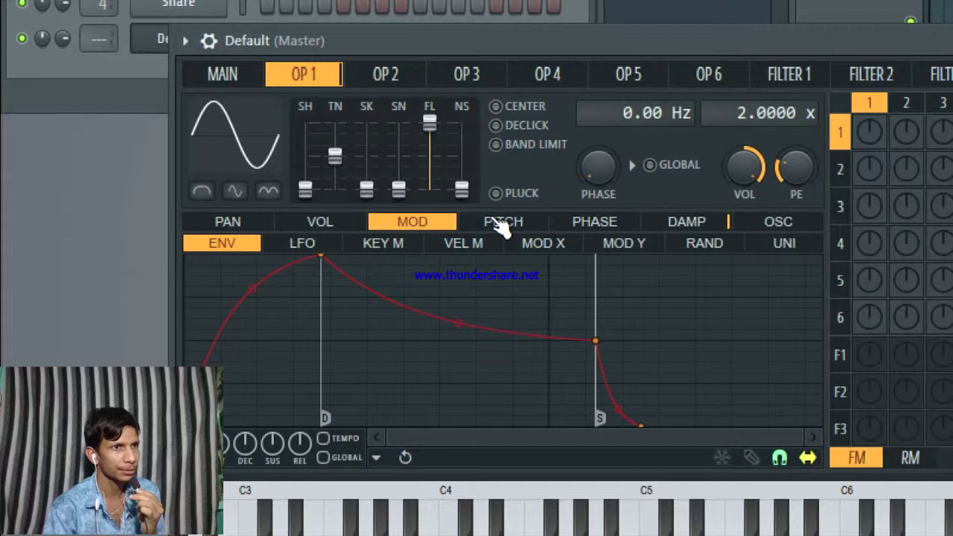
pyautogui.click(498, 221)
pyautogui.click(408, 221)
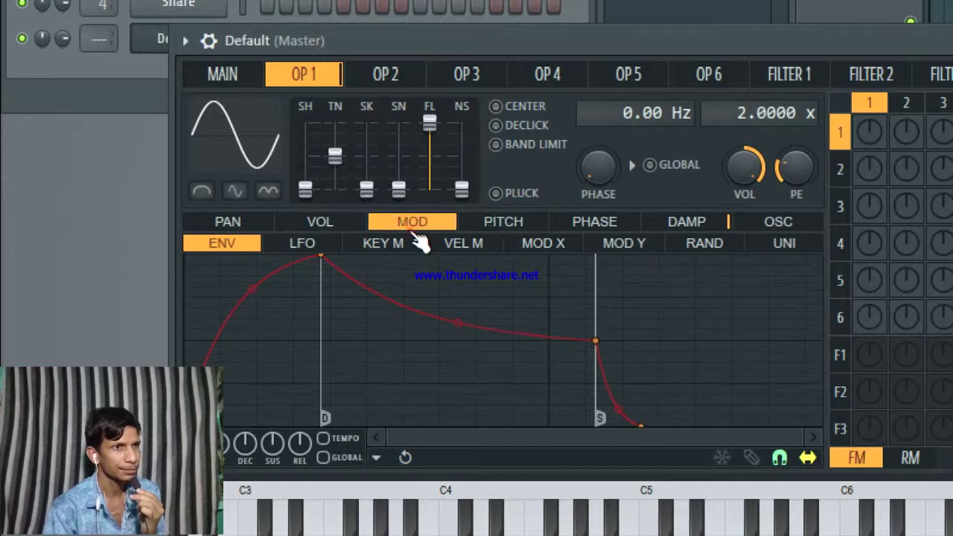
pyautogui.click(502, 223)
pyautogui.click(629, 243)
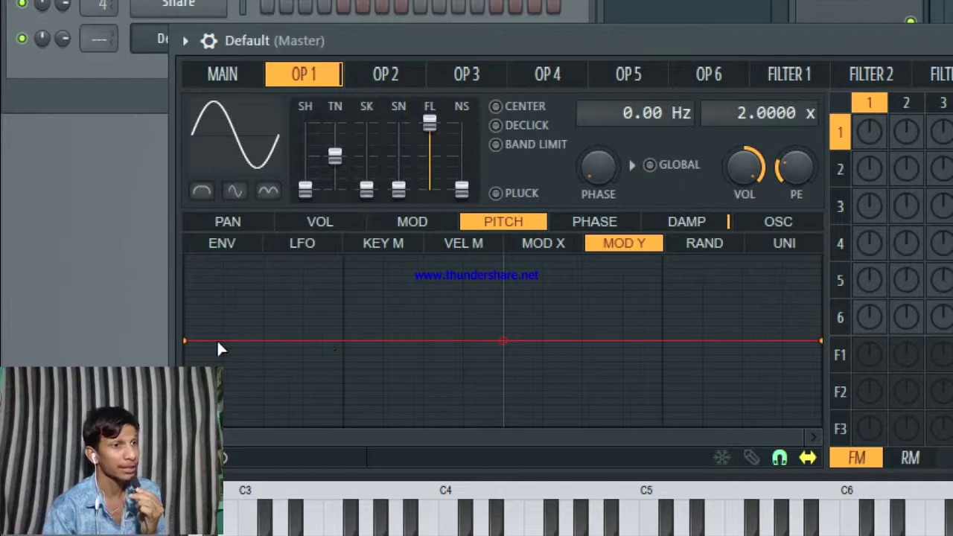
pyautogui.moveTo(186, 343); pyautogui.dragTo(186, 257)
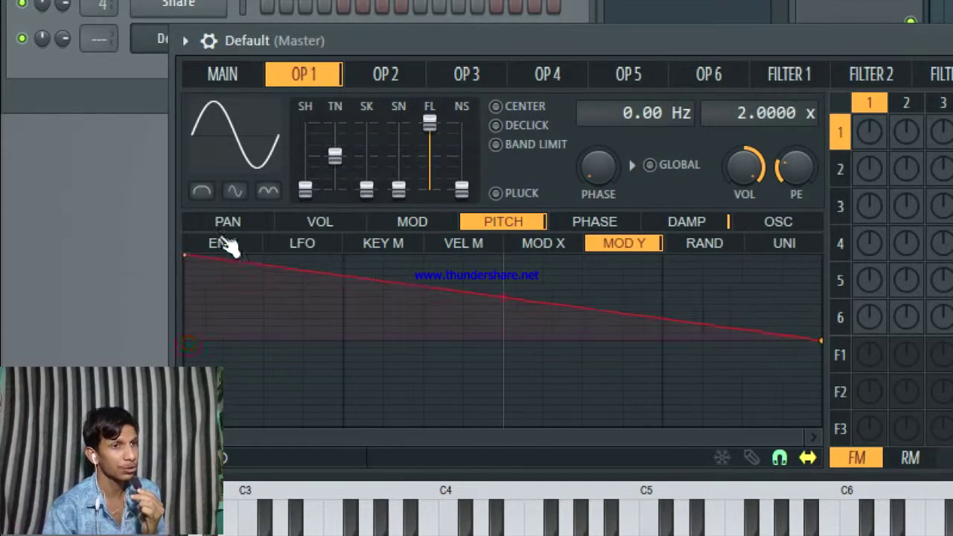
pyautogui.moveTo(818, 344); pyautogui.dragTo(818, 424)
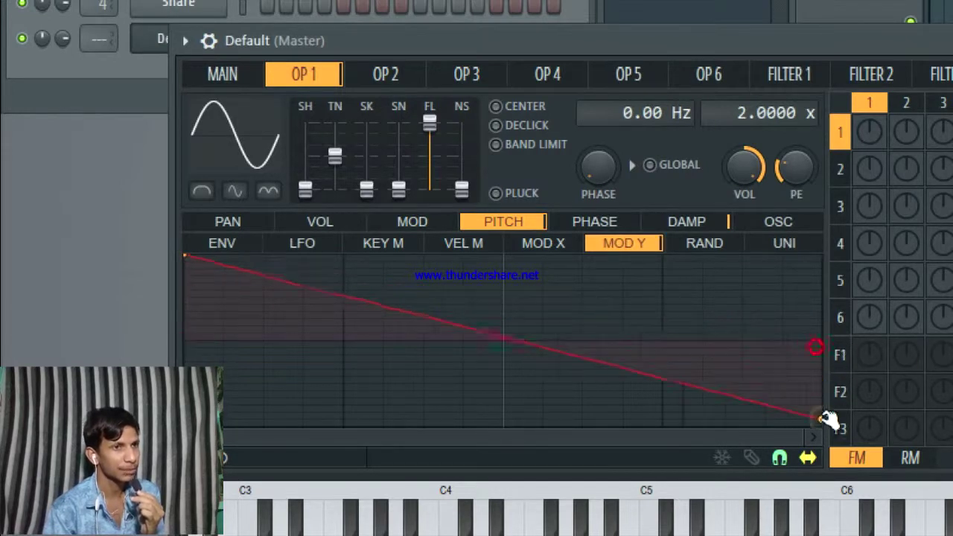
# Set operator 1's waveform to triangle and make its volume-versus-Mod X curve descend.
pyautogui.moveTo(305, 189); pyautogui.dragTo(305, 175)
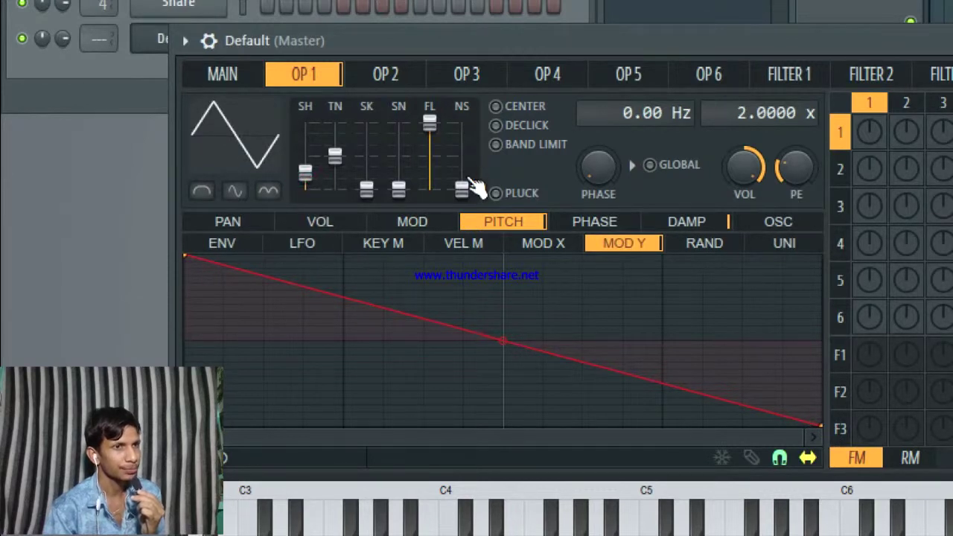
pyautogui.click(319, 221)
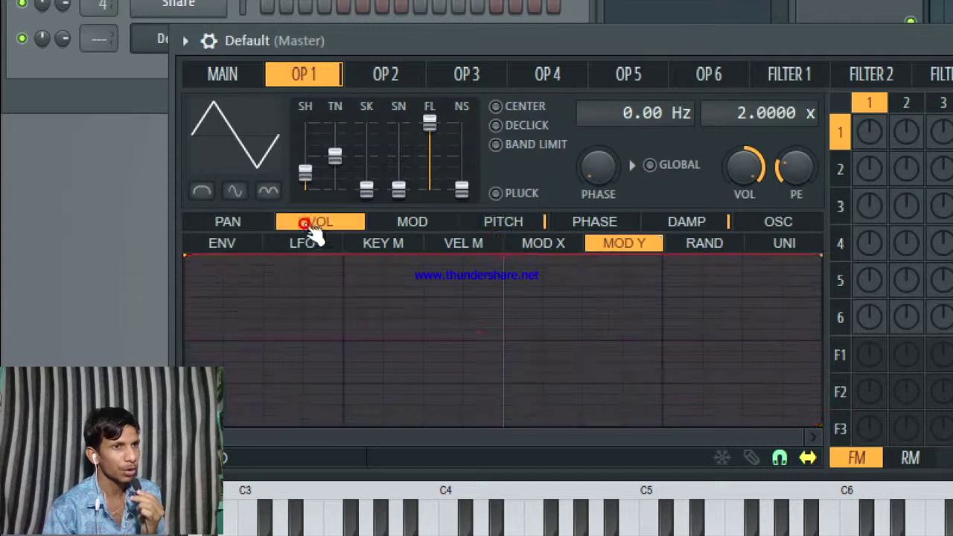
pyautogui.click(551, 245)
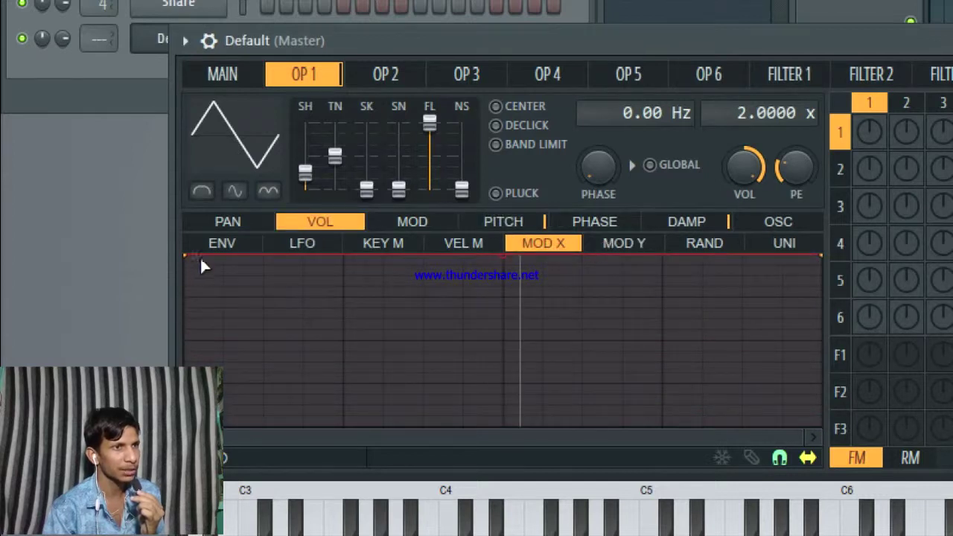
pyautogui.moveTo(819, 257); pyautogui.dragTo(815, 426)
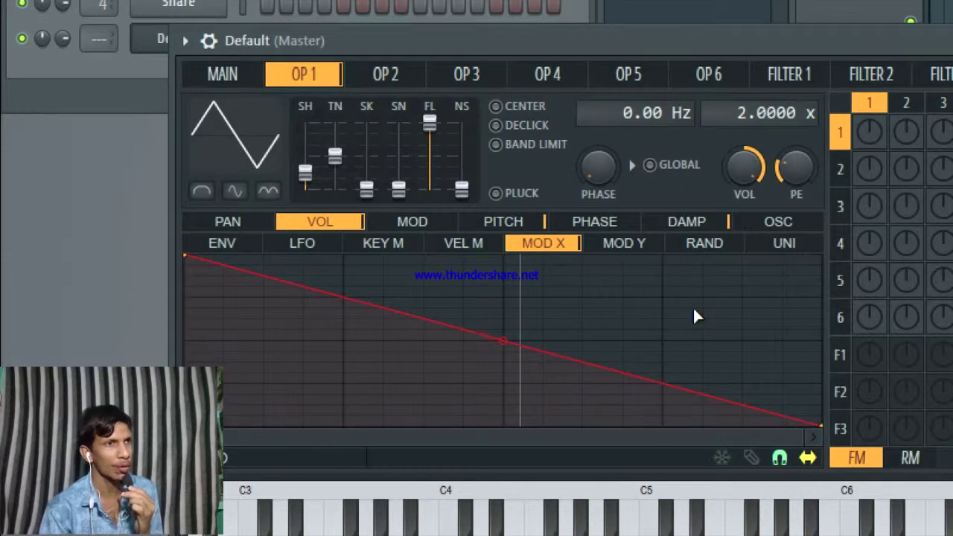
# Return to the Sytrus main page and move its window down and right.
pyautogui.click(253, 79)
pyautogui.moveTo(529, 52); pyautogui.dragTo(535, 47)
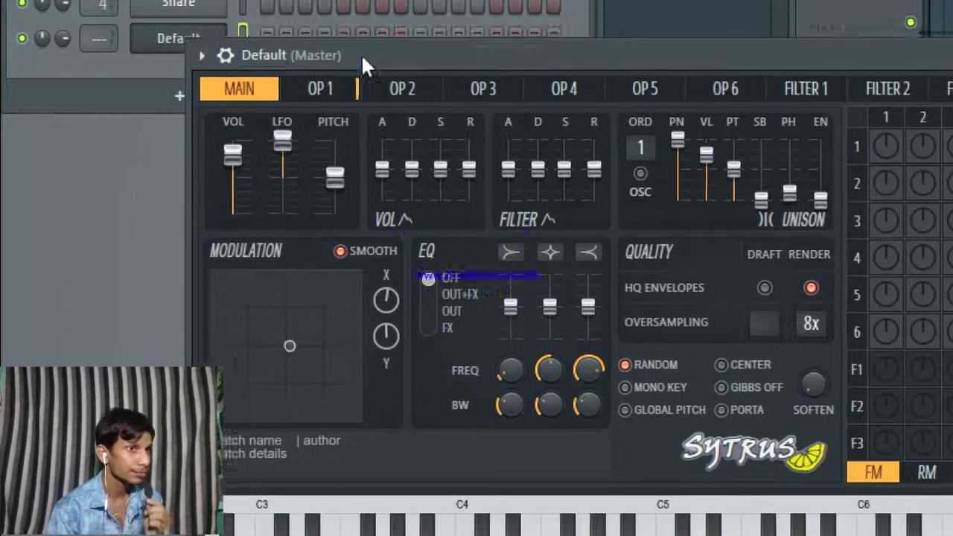
pyautogui.moveTo(269, 40); pyautogui.dragTo(293, 100)
# Add a long D5 note in the Default channel's piano roll, then return to the channel rack.
pyautogui.rightClick(201, 38)
pyautogui.click(275, 39)
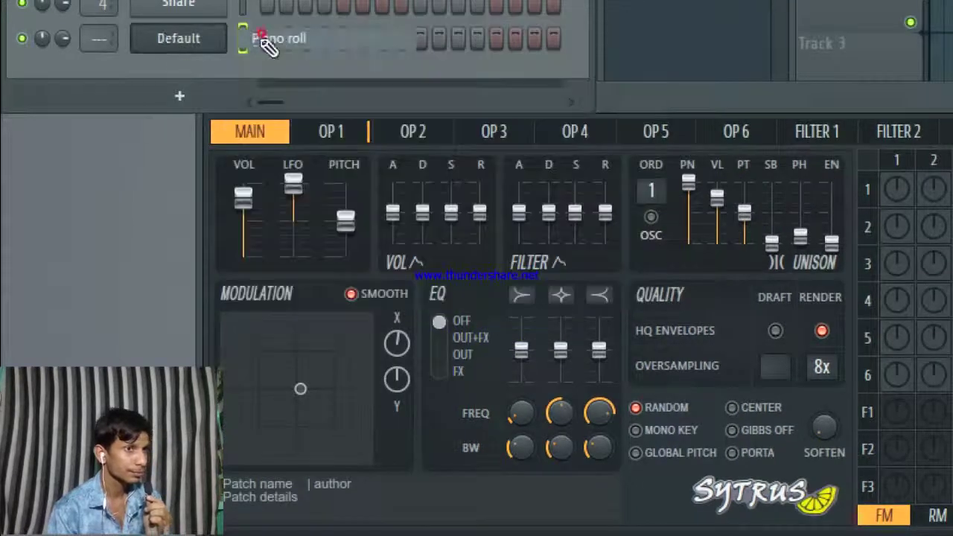
pyautogui.click(95, 190)
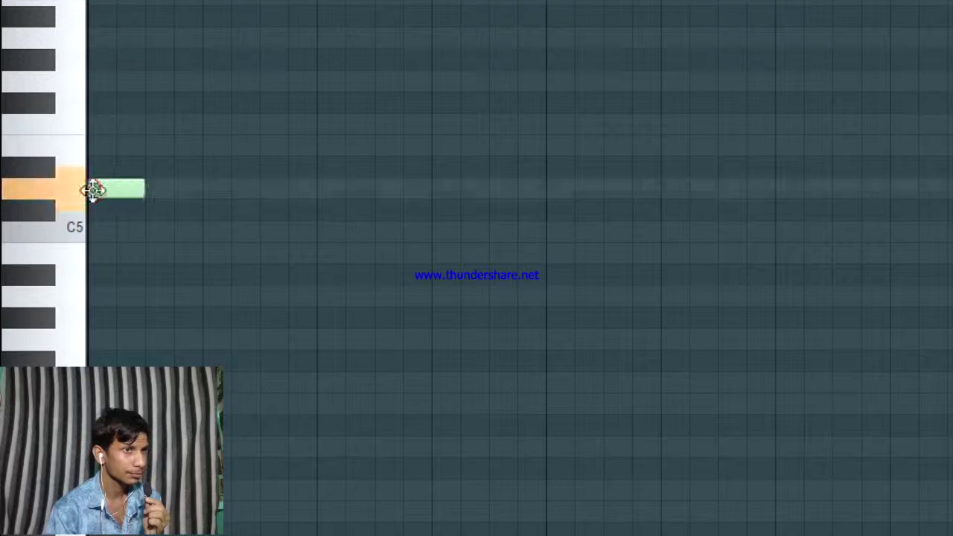
pyautogui.moveTo(143, 191); pyautogui.dragTo(524, 197)
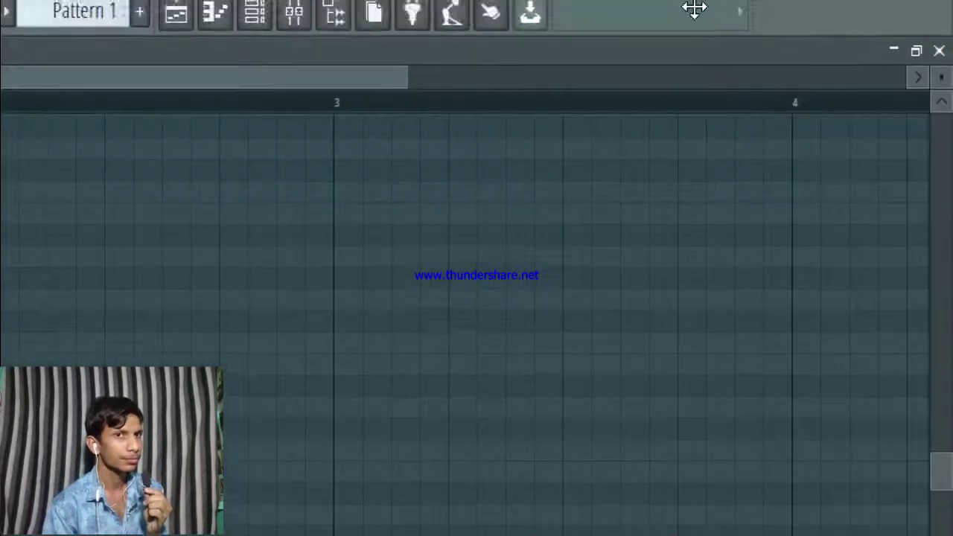
pyautogui.click(941, 31)
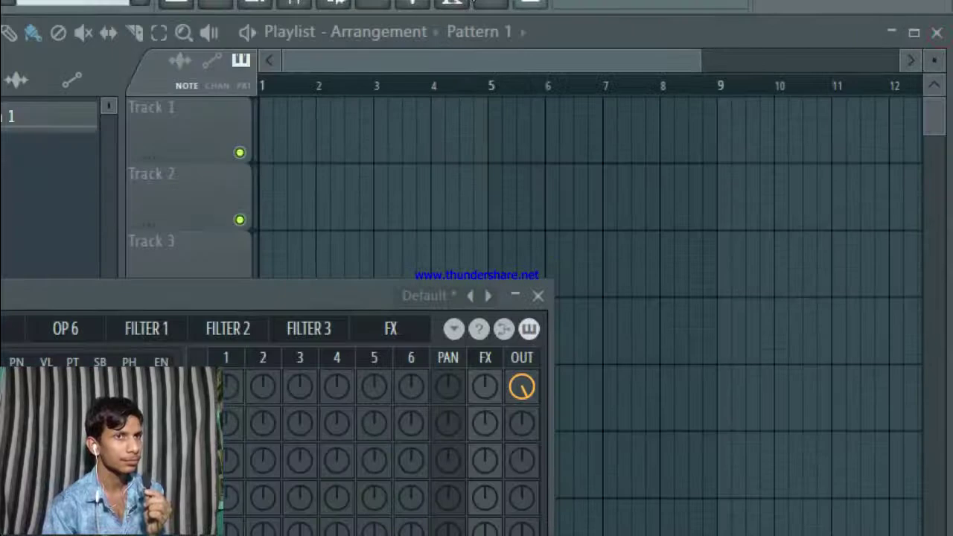
pyautogui.click(356, 7)
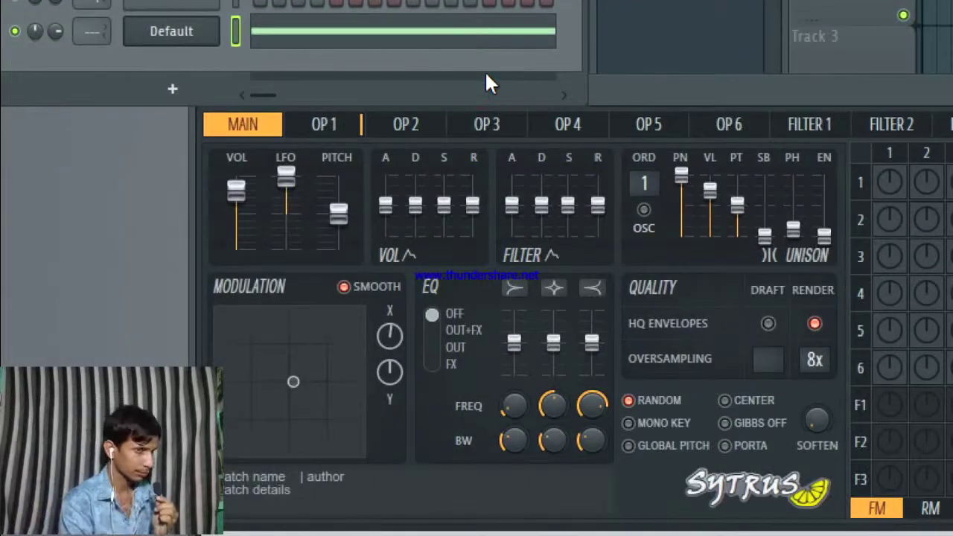
# Start playback, view operator 4, then return to MAIN and move Sytrus higher.
pyautogui.press('space')
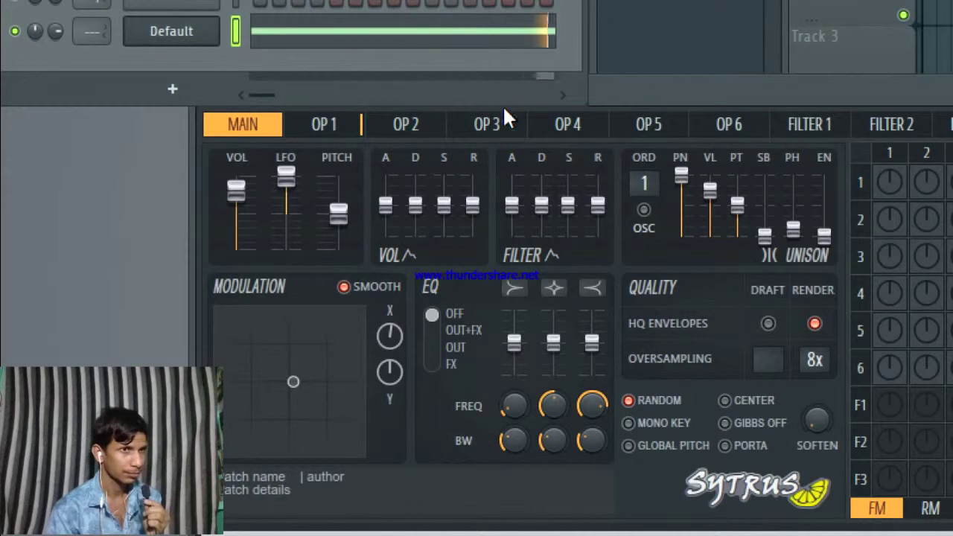
pyautogui.click(511, 94)
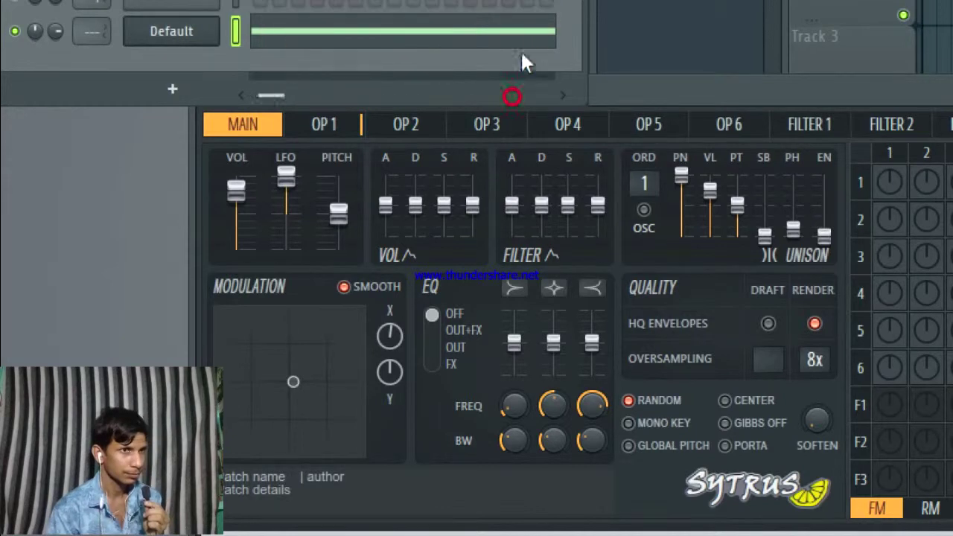
pyautogui.click(567, 123)
pyautogui.click(242, 124)
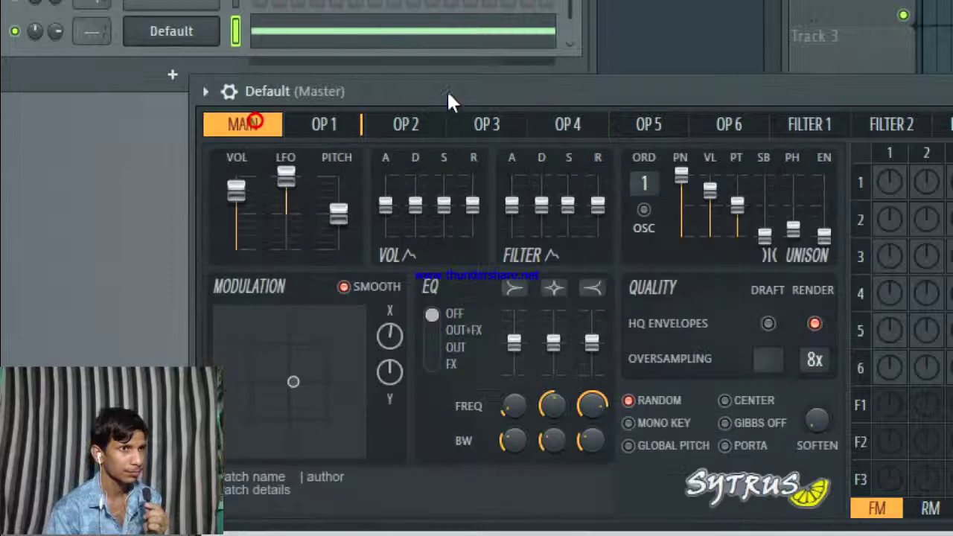
pyautogui.moveTo(446, 89); pyautogui.dragTo(486, 51)
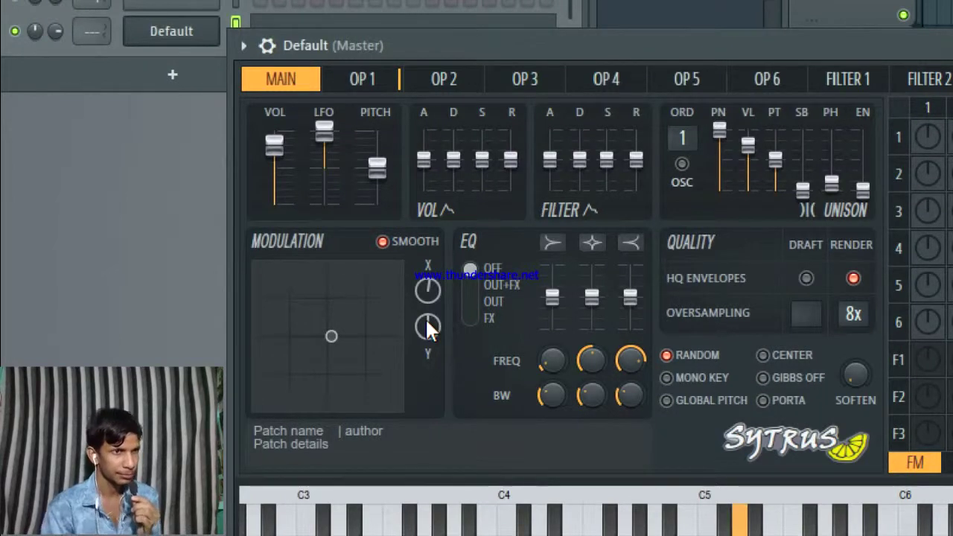
# Sweep the Mod X knob left and then to the far right.
pyautogui.moveTo(427, 290)
pyautogui.mouseDown()
pyautogui.moveTo(426, 305)
pyautogui.moveTo(428, 275)
pyautogui.mouseUp()
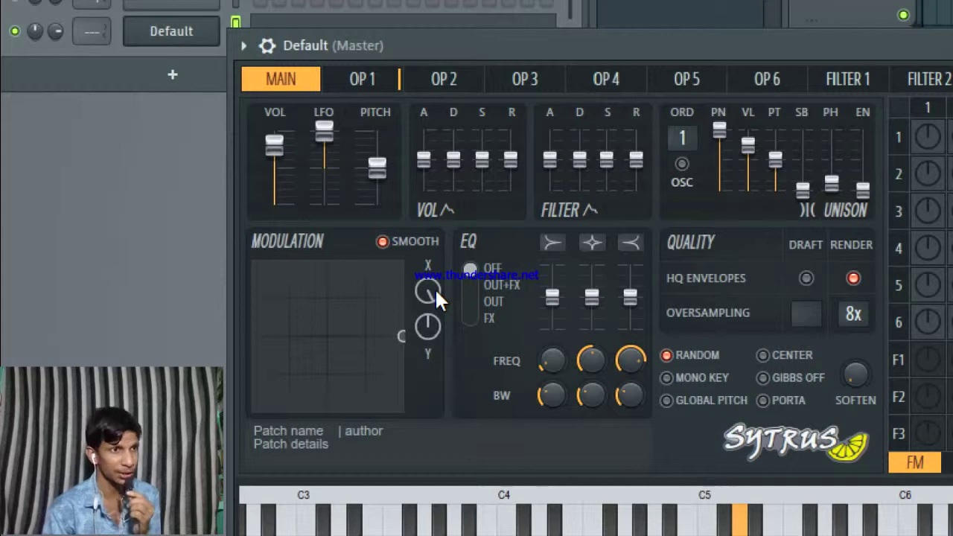
pyautogui.moveTo(428, 290); pyautogui.dragTo(427, 372)
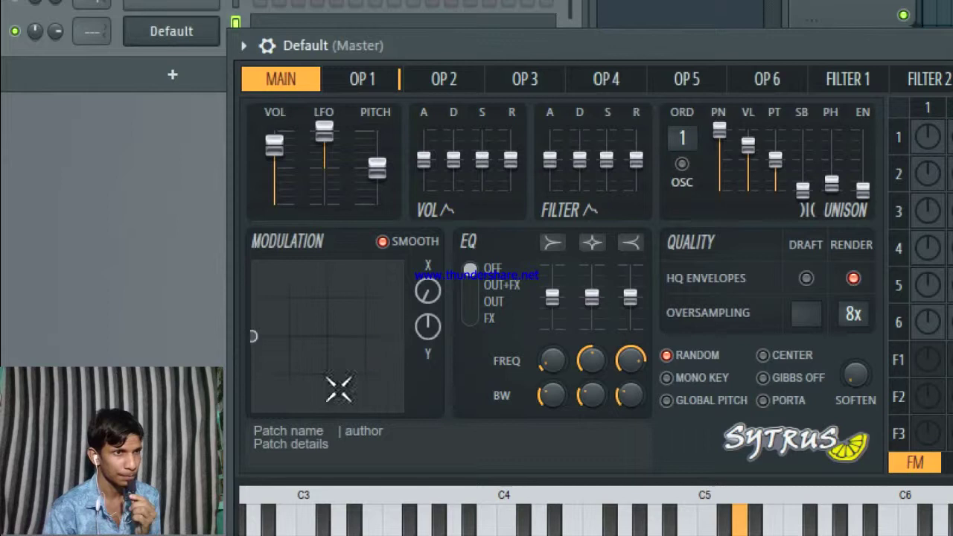
pyautogui.moveTo(428, 292)
pyautogui.mouseDown()
pyautogui.moveTo(428, 268)
pyautogui.moveTo(428, 357)
pyautogui.moveTo(428, 305)
pyautogui.mouseUp()
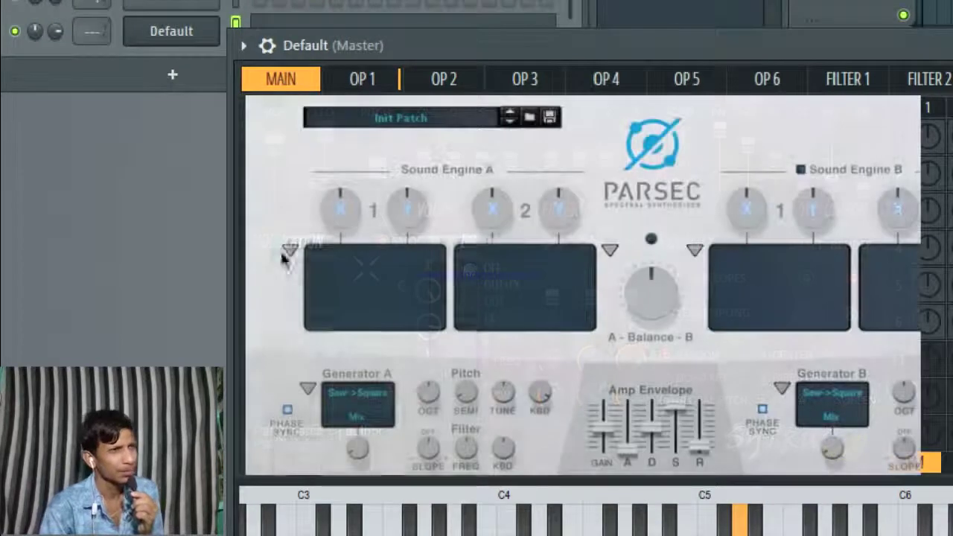
pyautogui.click(289, 251)
pyautogui.click(311, 328)
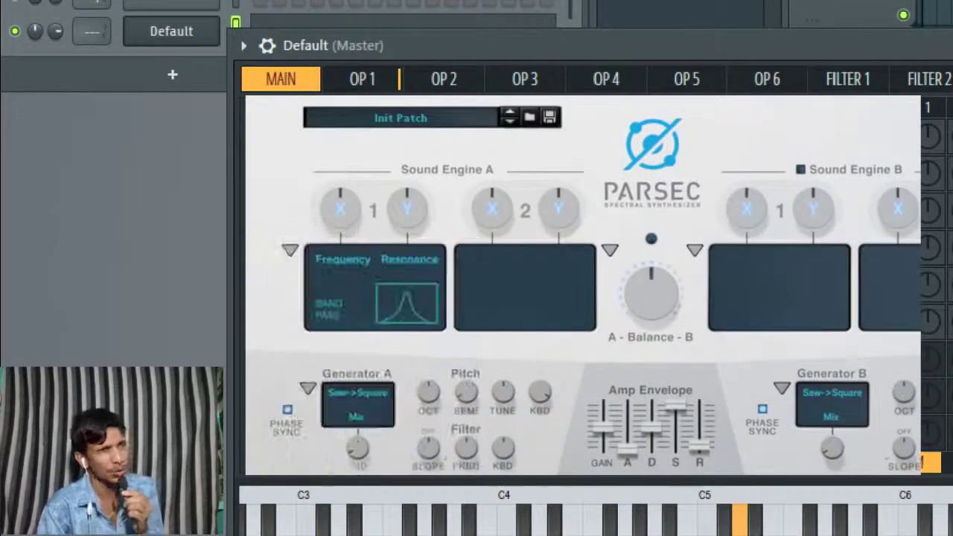
pyautogui.click(288, 250)
pyautogui.click(328, 448)
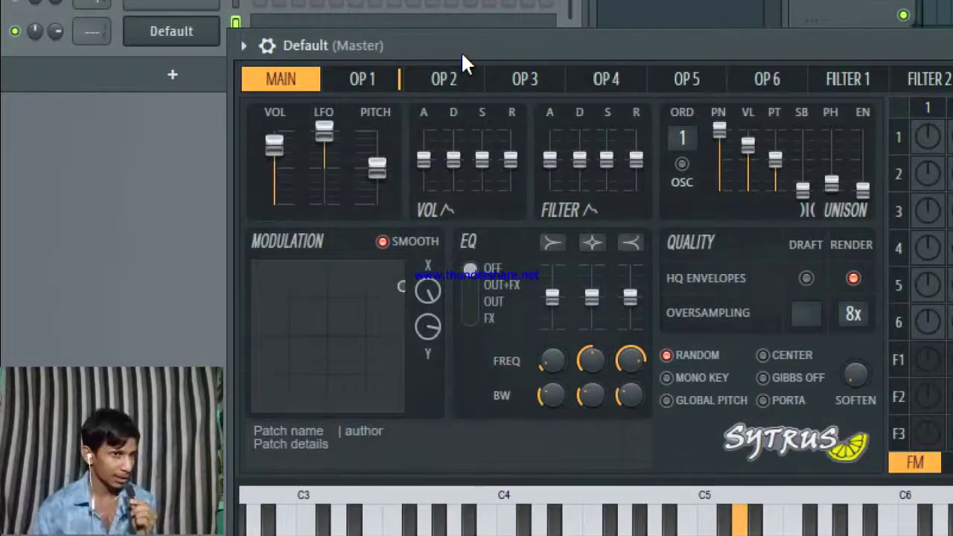
# Dismiss Mod X's automation menu, then sweep Mod X and Mod Y to the top-right corner.
pyautogui.rightClick(427, 290)
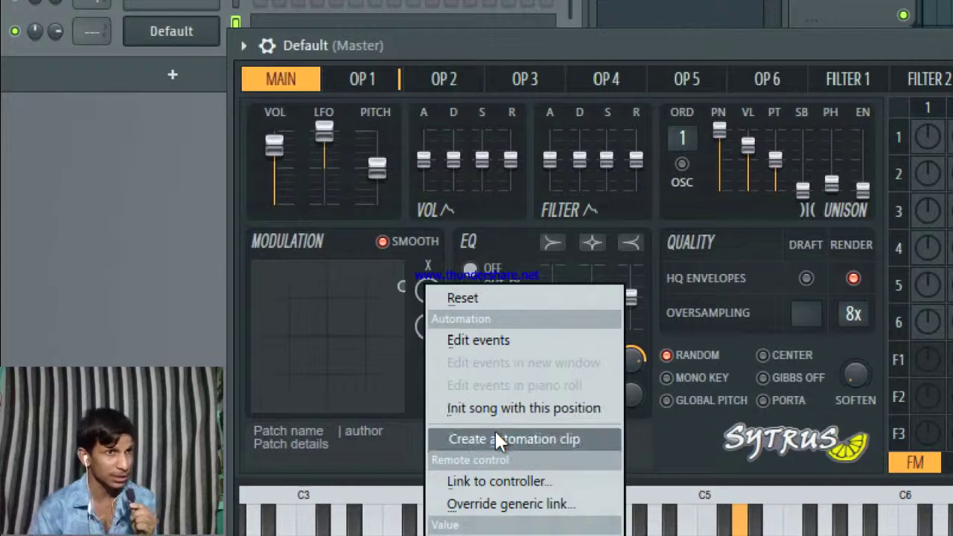
pyautogui.click(506, 58)
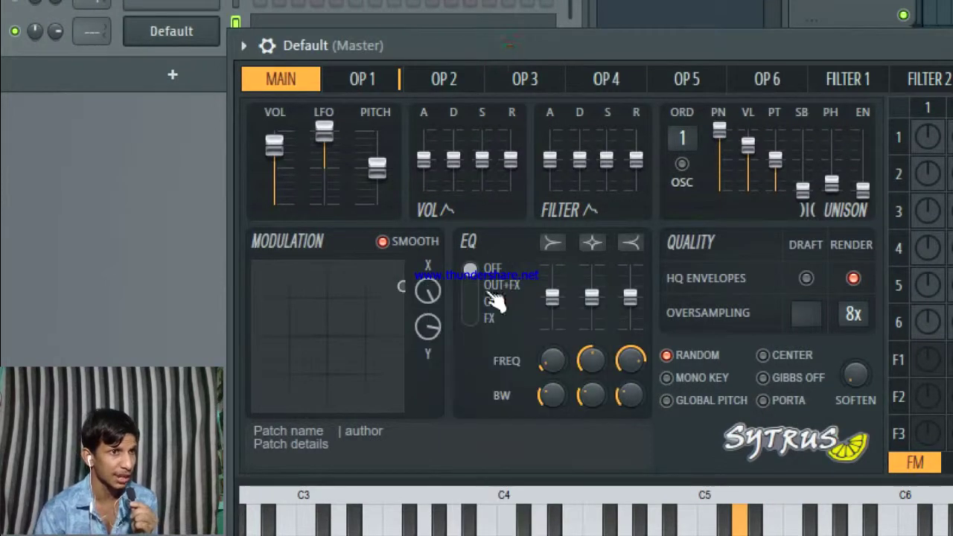
pyautogui.click(427, 291)
pyautogui.moveTo(427, 291); pyautogui.dragTo(427, 282)
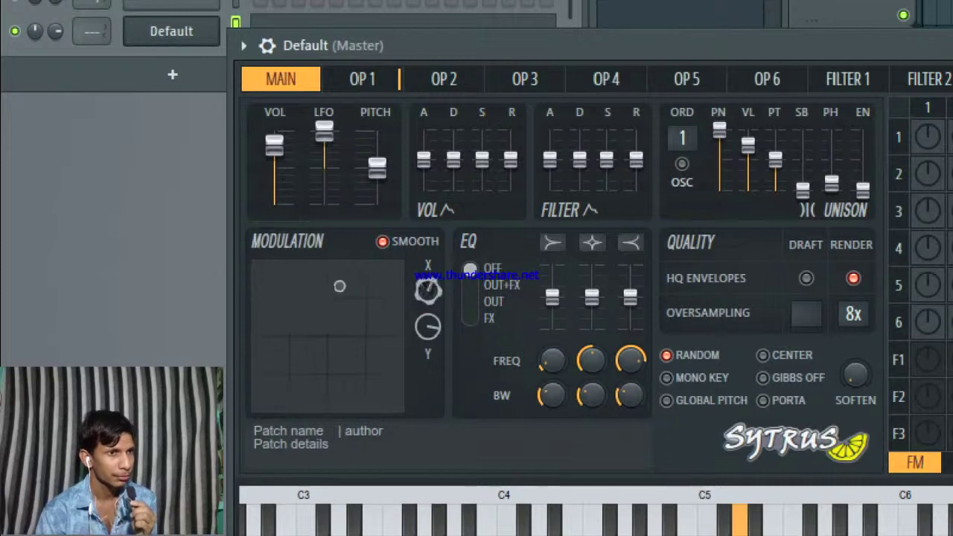
pyautogui.moveTo(427, 283); pyautogui.dragTo(427, 298)
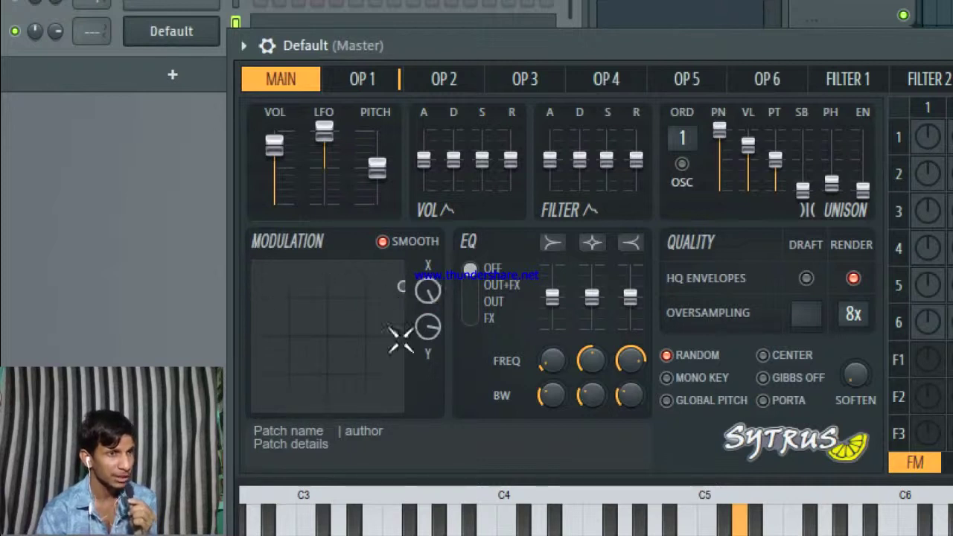
pyautogui.moveTo(427, 292); pyautogui.dragTo(428, 338)
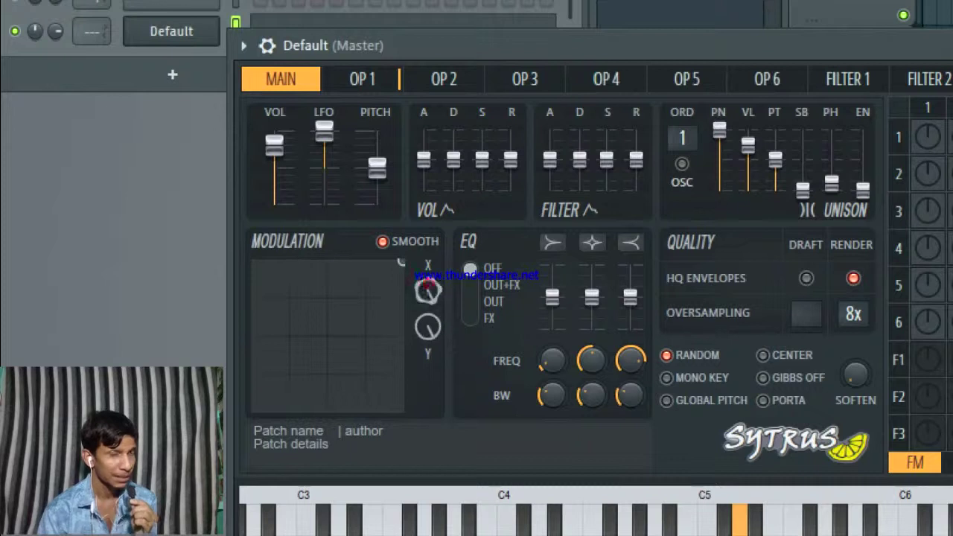
pyautogui.moveTo(427, 292); pyautogui.dragTo(426, 275)
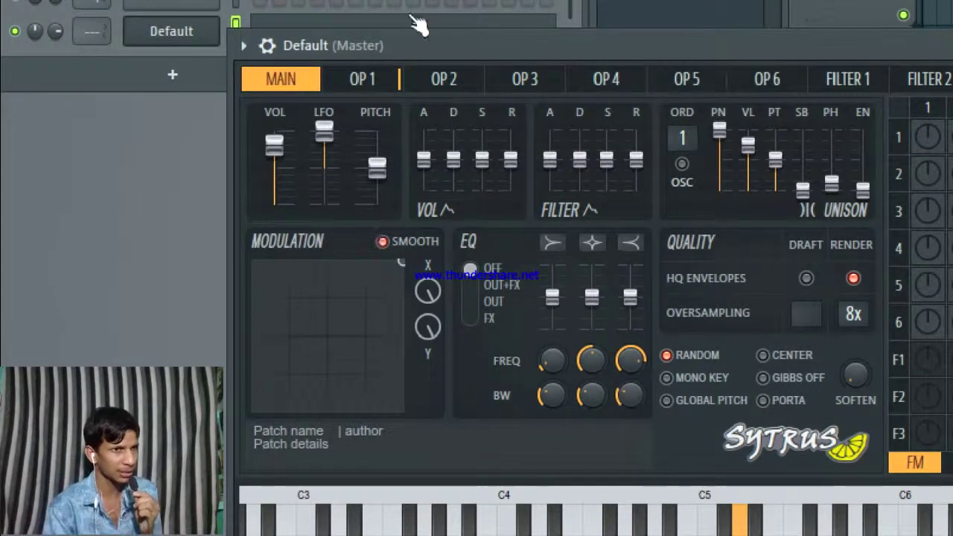
pyautogui.click(363, 79)
pyautogui.click(281, 79)
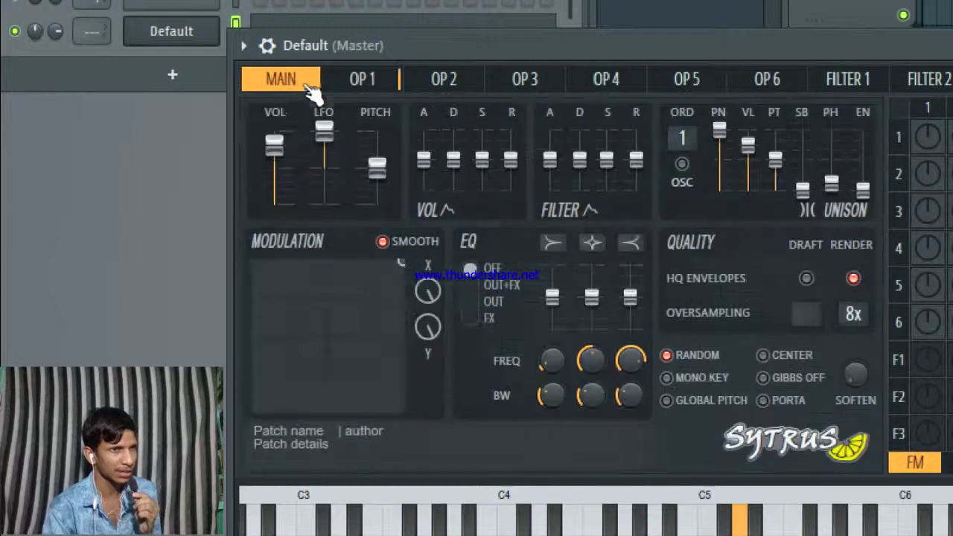